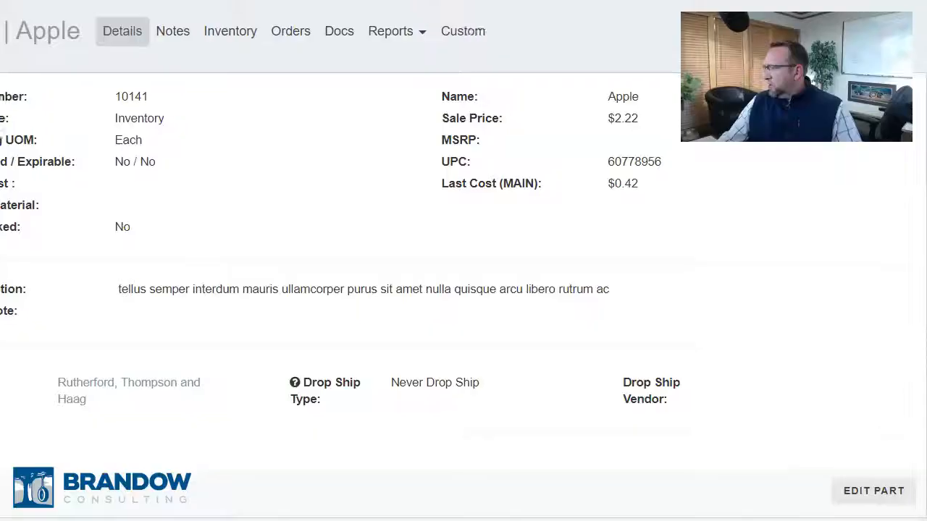
Set the Apple part's drop ship type to Optionally Drop Ship, with Rutherford, Thompson and Haag as drop ship vendor, and save.
click(870, 500)
click(548, 241)
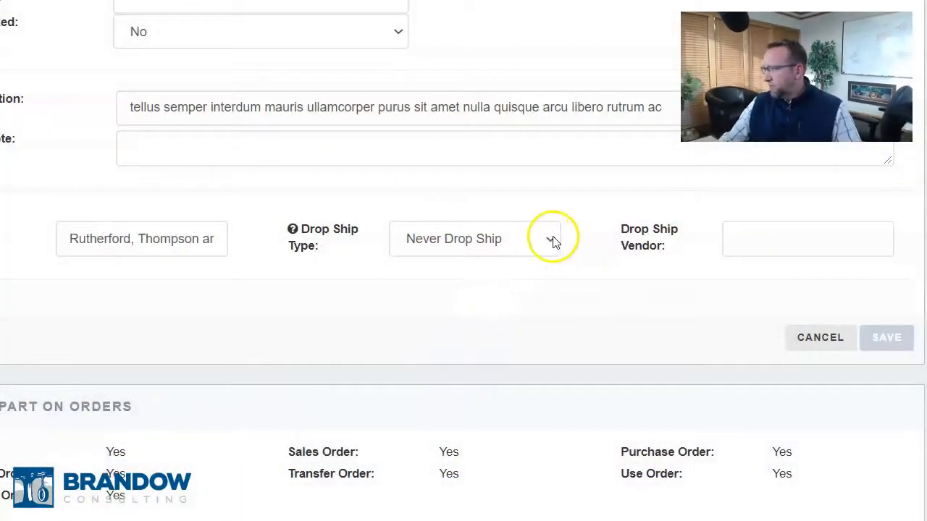
click(548, 237)
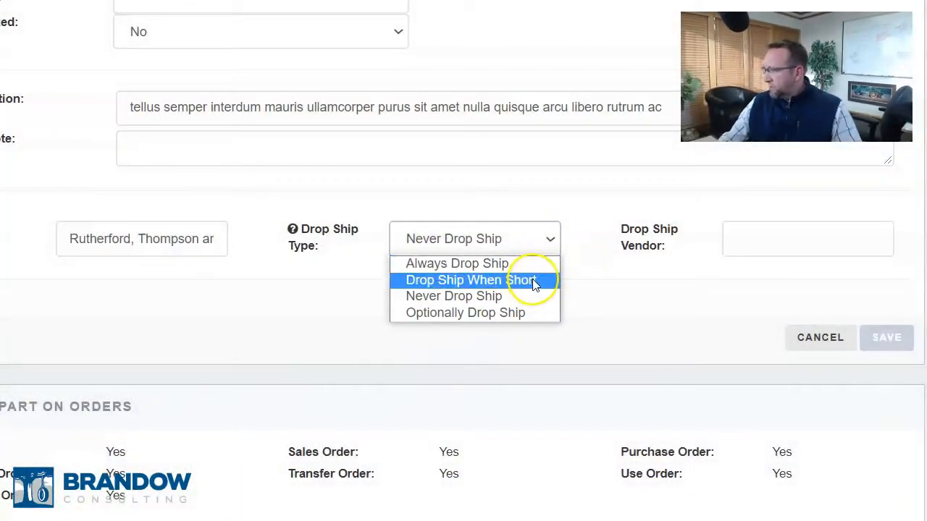
click(511, 314)
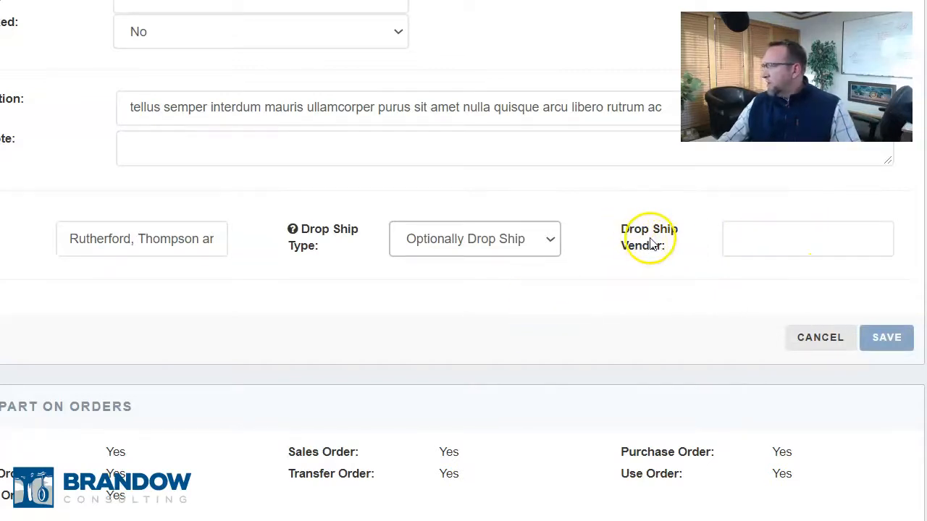
click(771, 237)
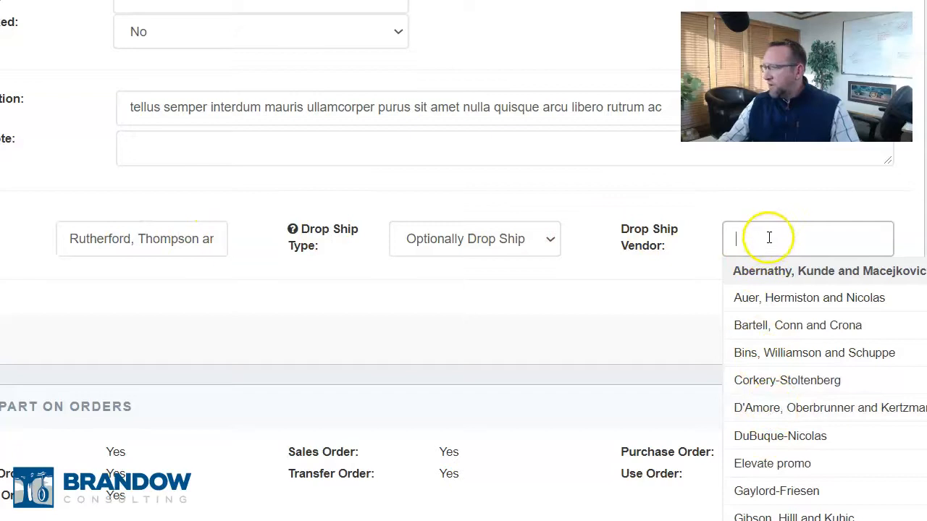
text(thom)
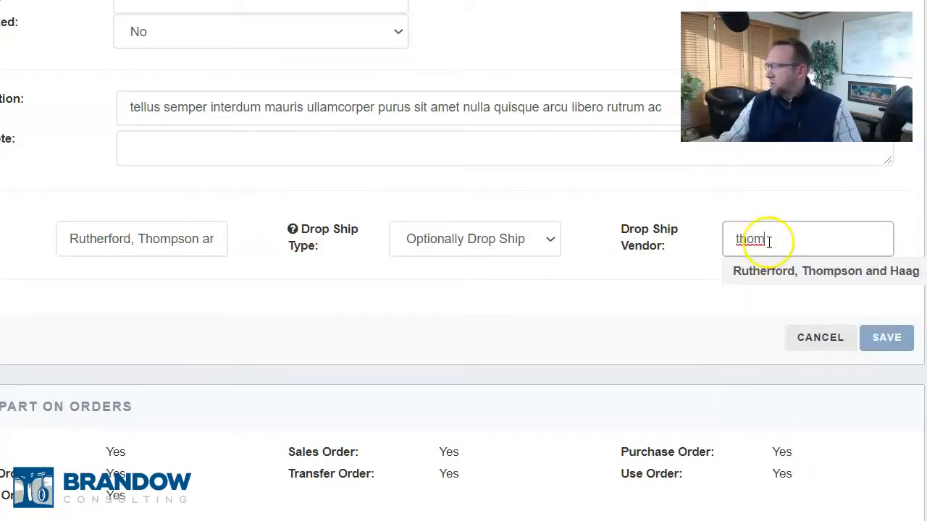
click(772, 273)
click(886, 337)
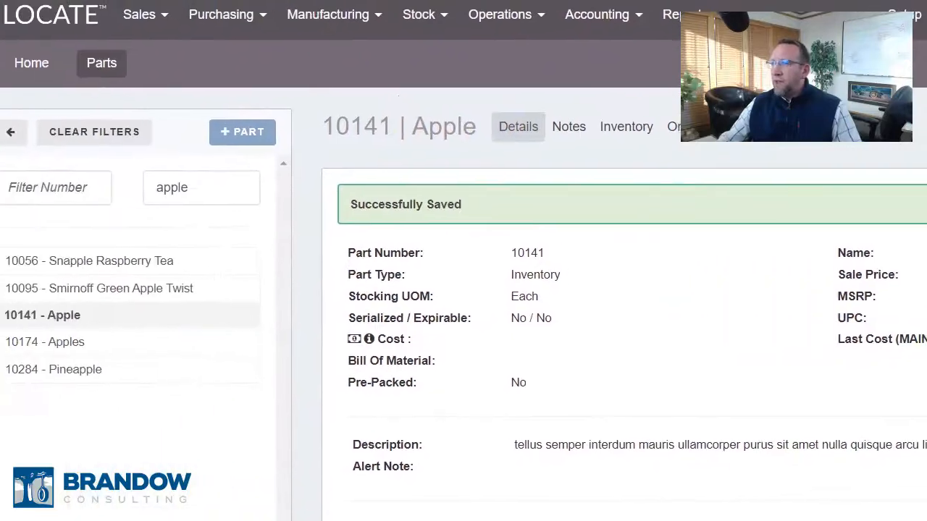
Create and save a Standard sales order, finding the individual customer by searching for "gr".
click(181, 27)
click(196, 140)
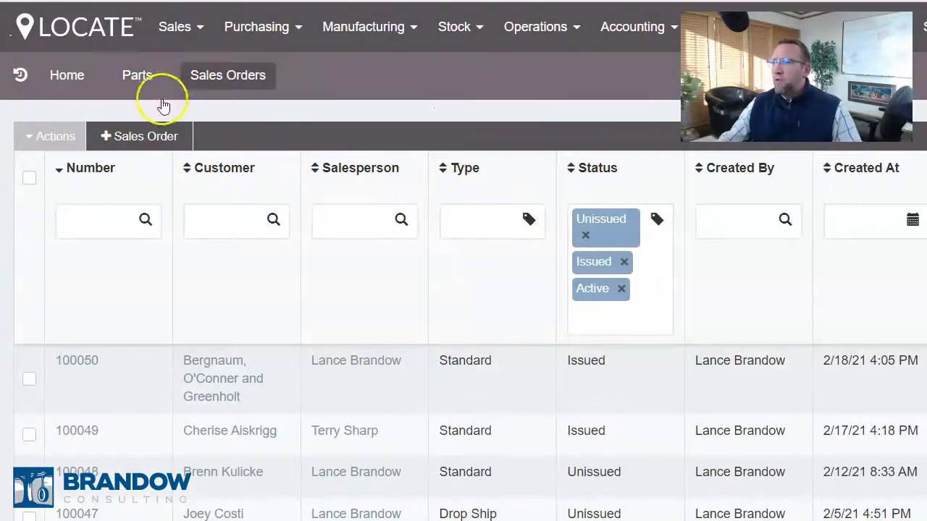
click(130, 144)
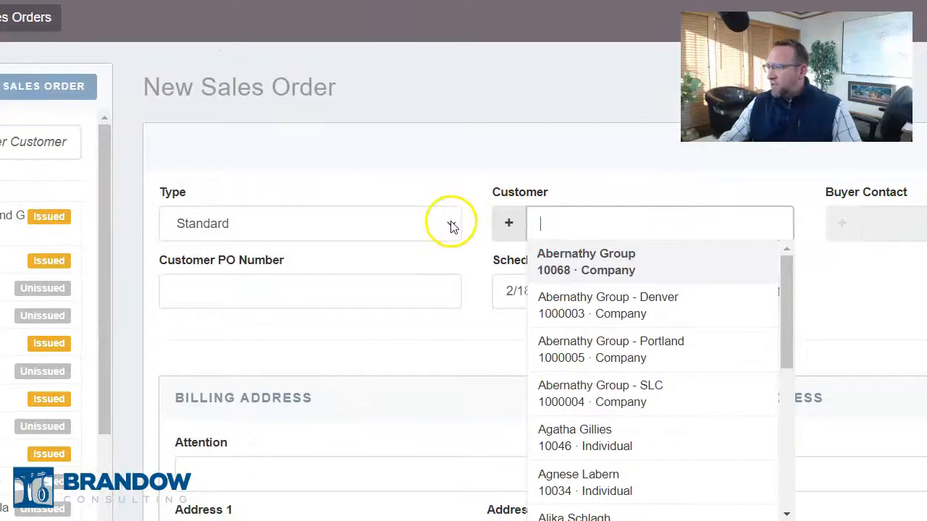
click(450, 225)
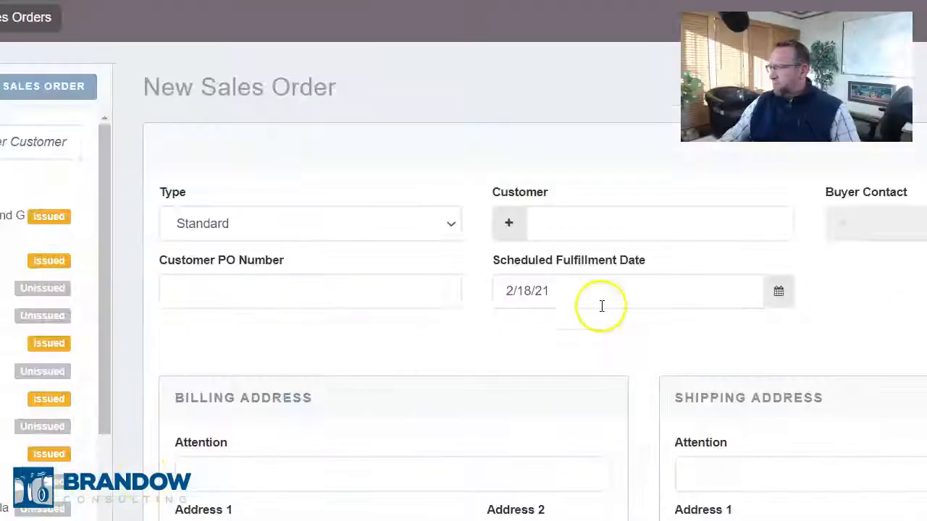
click(656, 233)
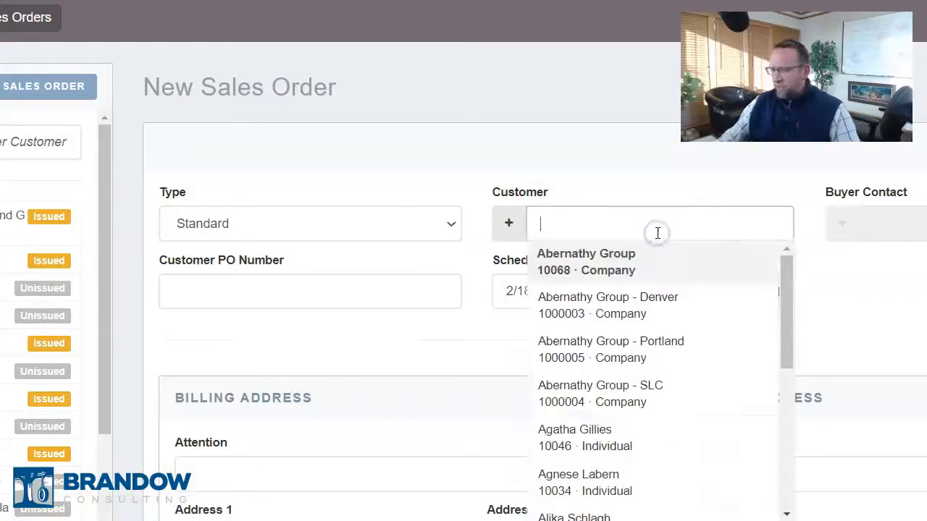
text(gr)
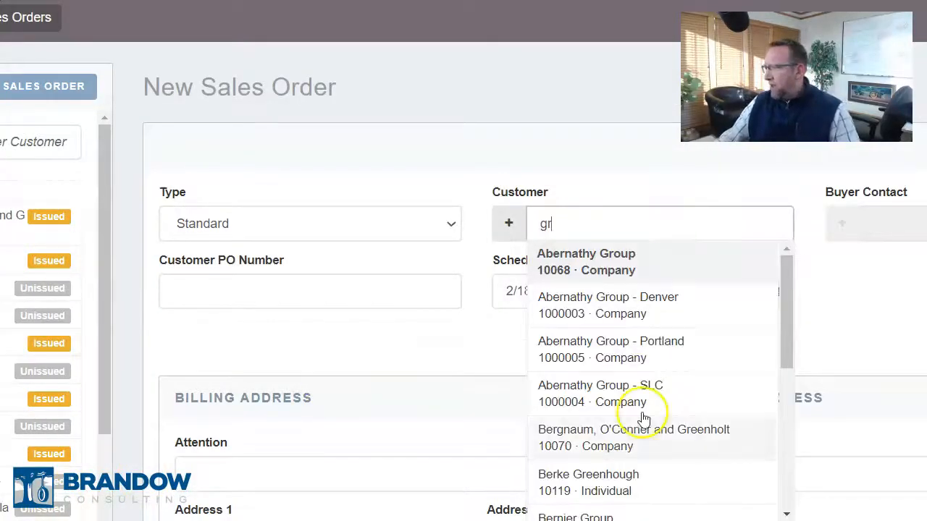
click(620, 493)
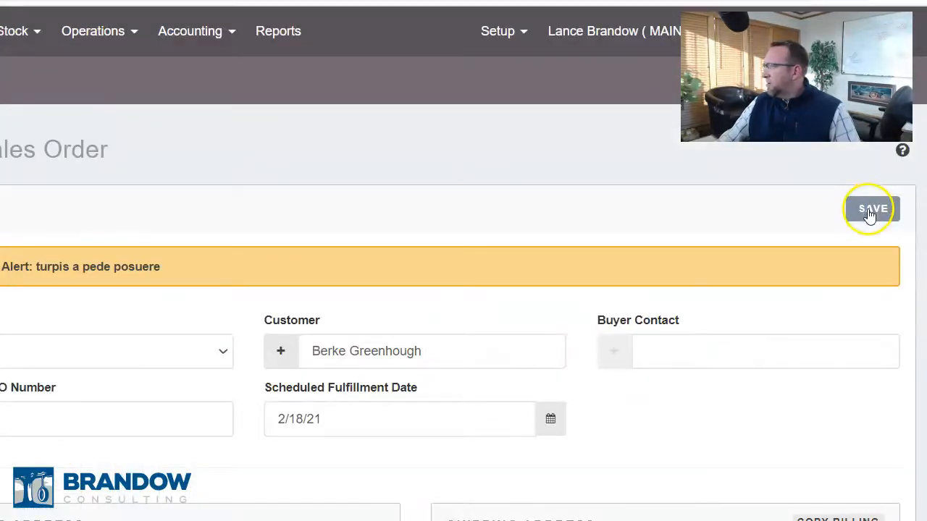
click(871, 210)
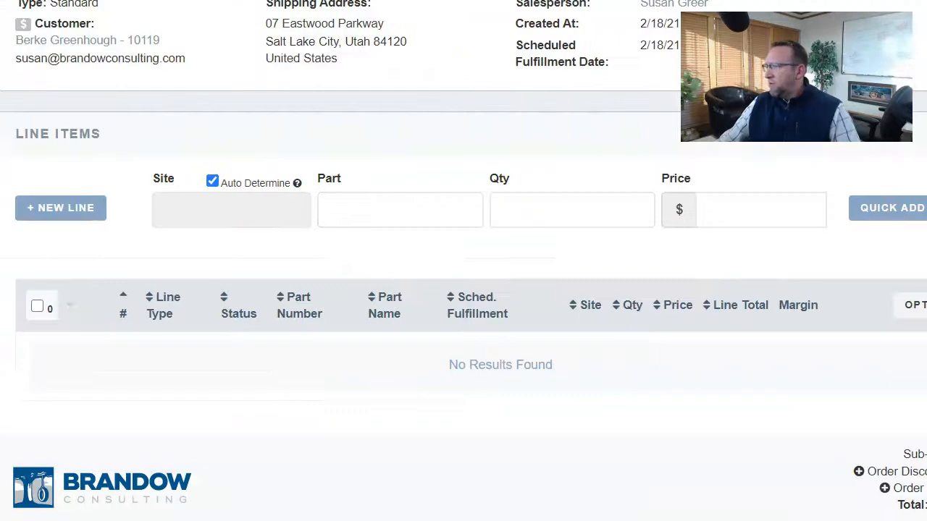
Add a line item for 100 of part 10141 - Apple to the sales order.
click(383, 209)
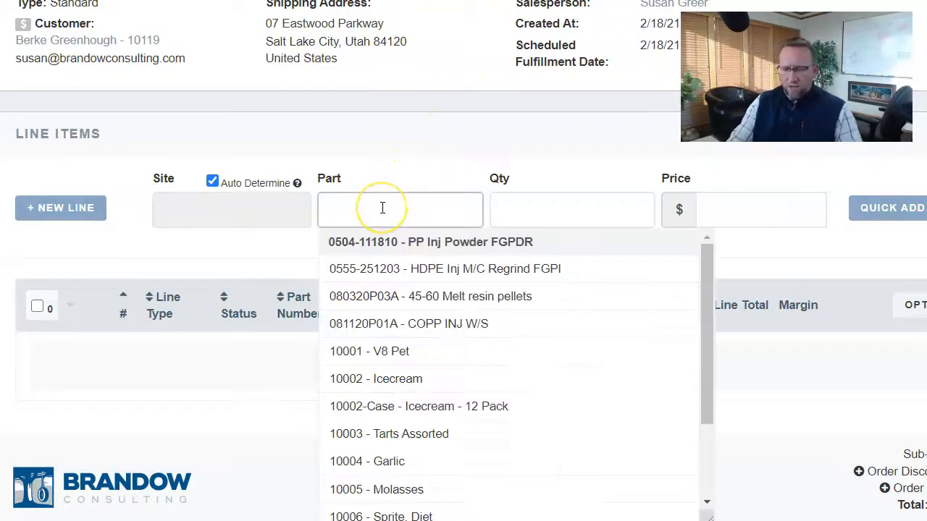
text(appl)
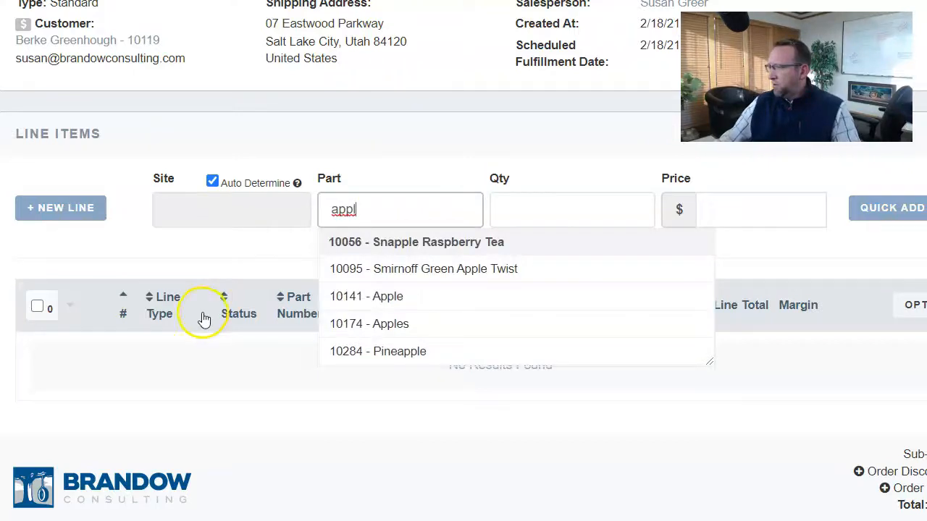
click(369, 297)
click(561, 213)
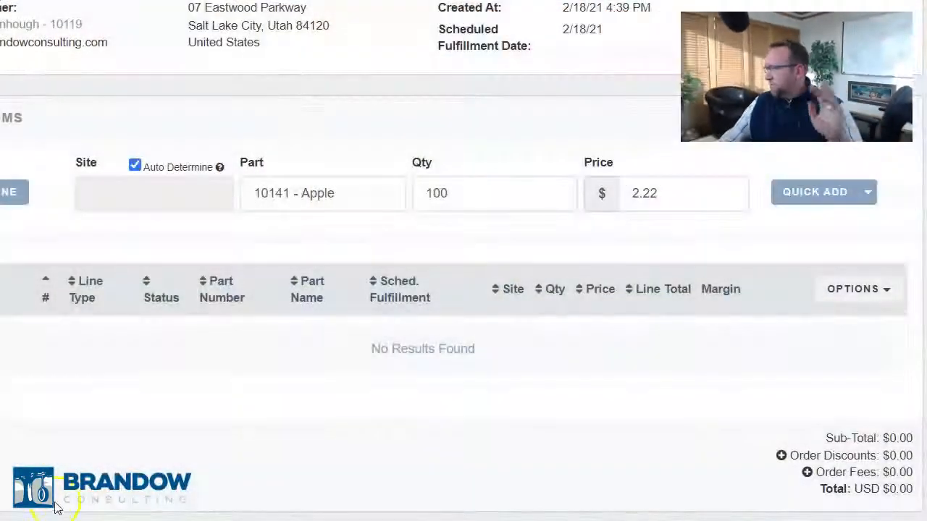
click(808, 199)
click(693, 432)
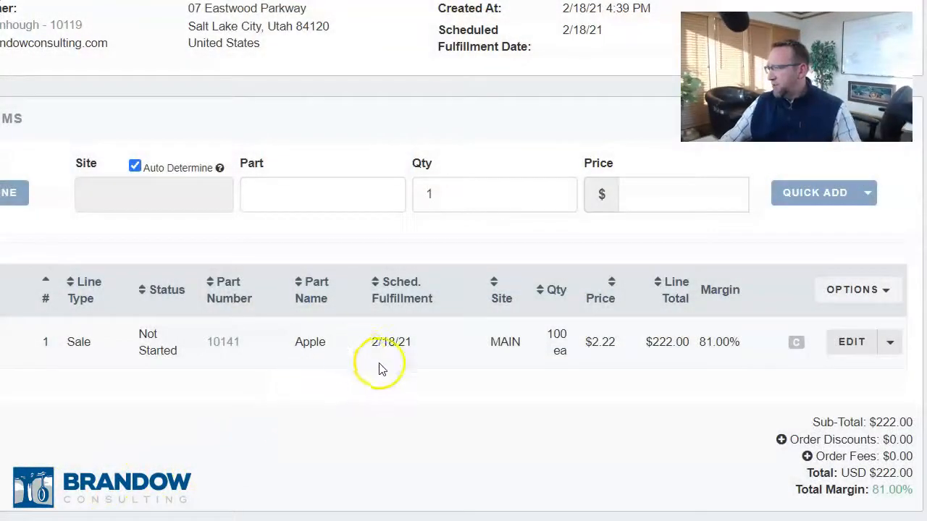
Convert the Apple line to Drop Ship and issue the sales order.
click(889, 343)
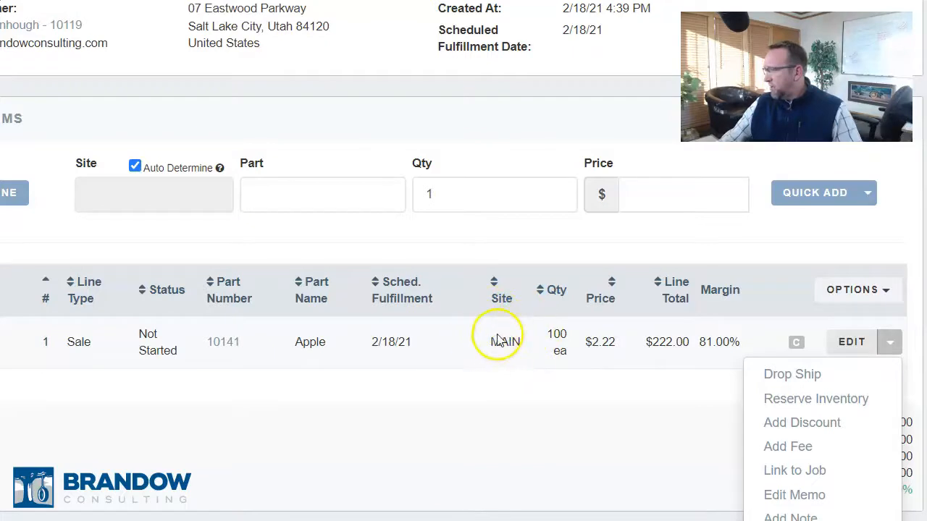
click(796, 377)
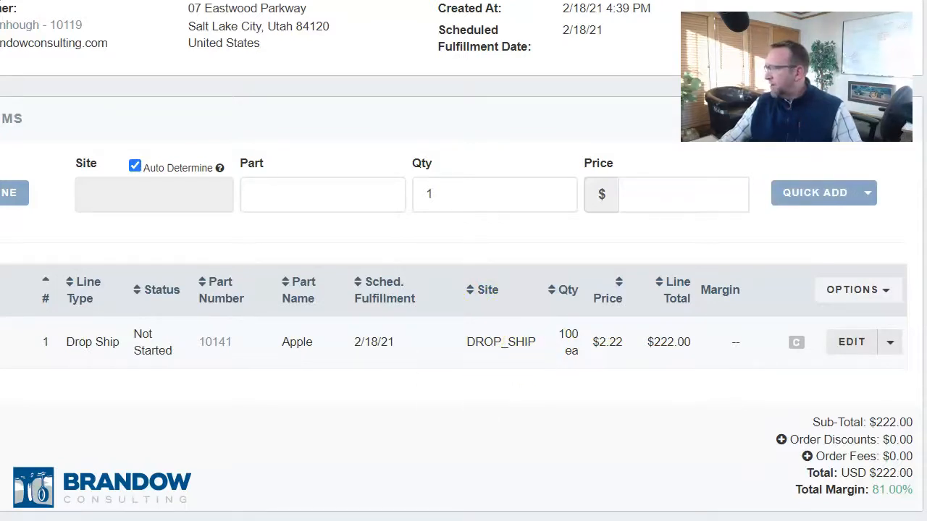
scroll(463, 260, up, 2)
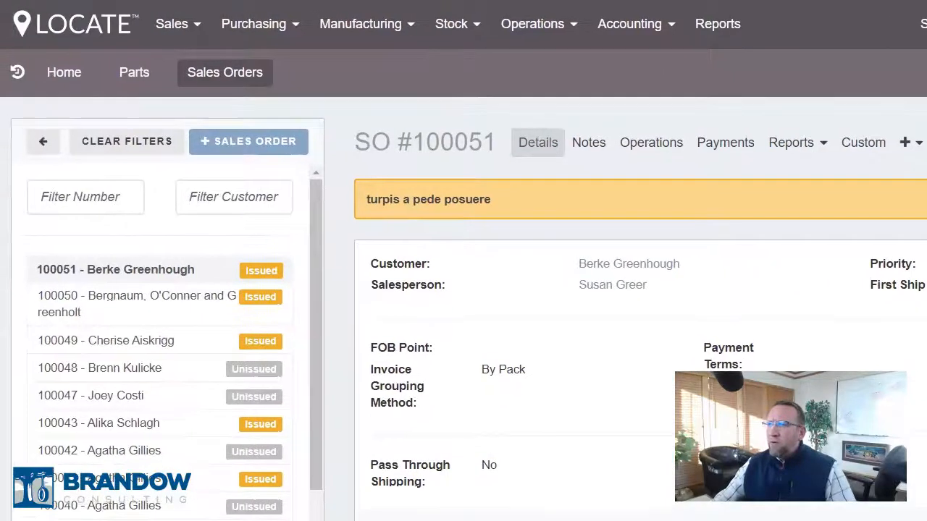
Clear the number filter on the purchase orders list and open the Dropship order for Rutherford, Thompson and Haag.
click(259, 25)
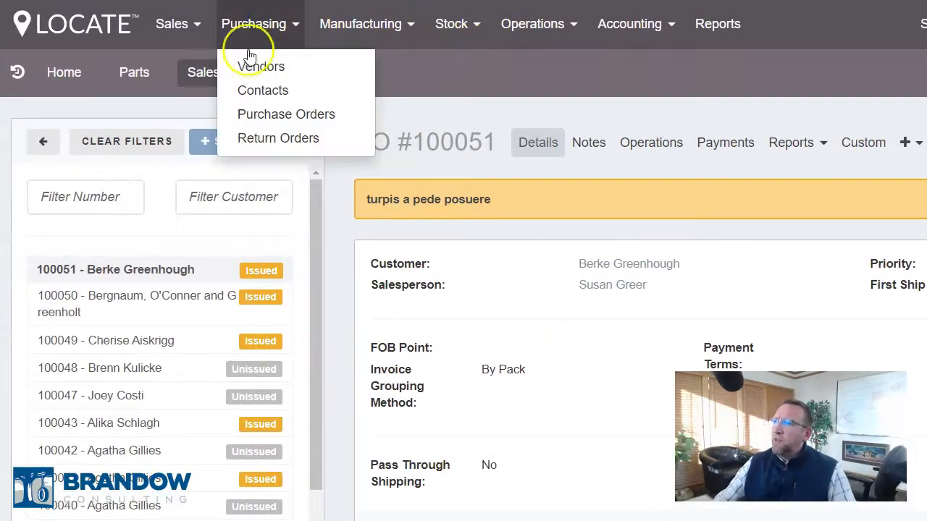
click(261, 114)
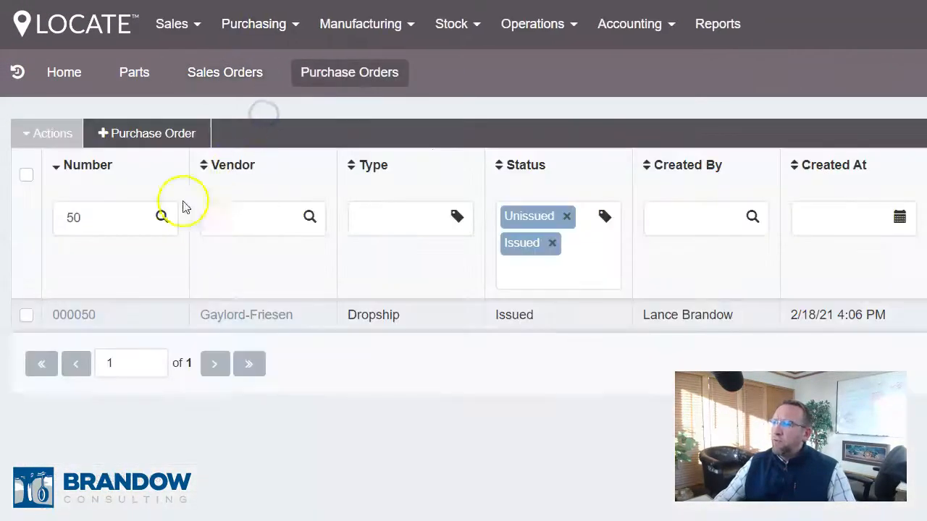
double_click(89, 219)
key(BackSpace)
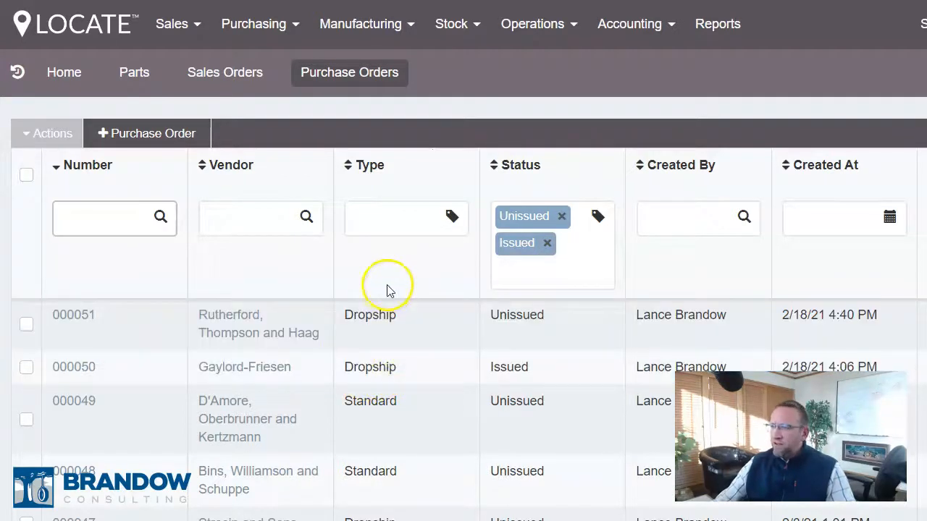
click(80, 317)
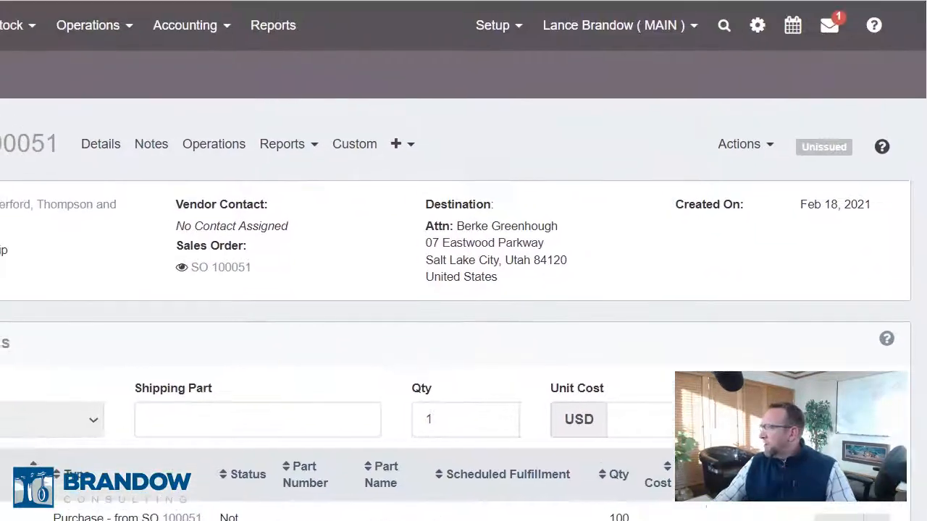
Issue the Rutherford, Thompson and Haag purchase order and check its available actions.
click(769, 148)
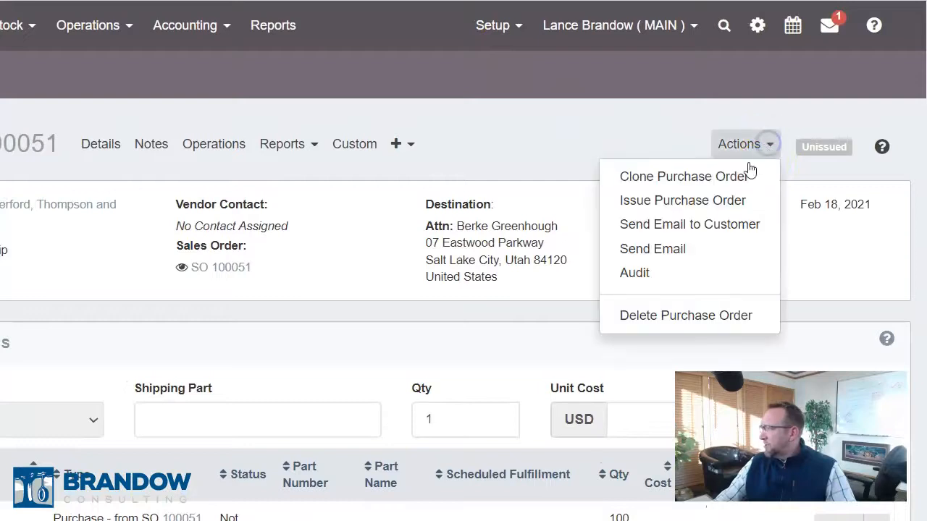
click(561, 121)
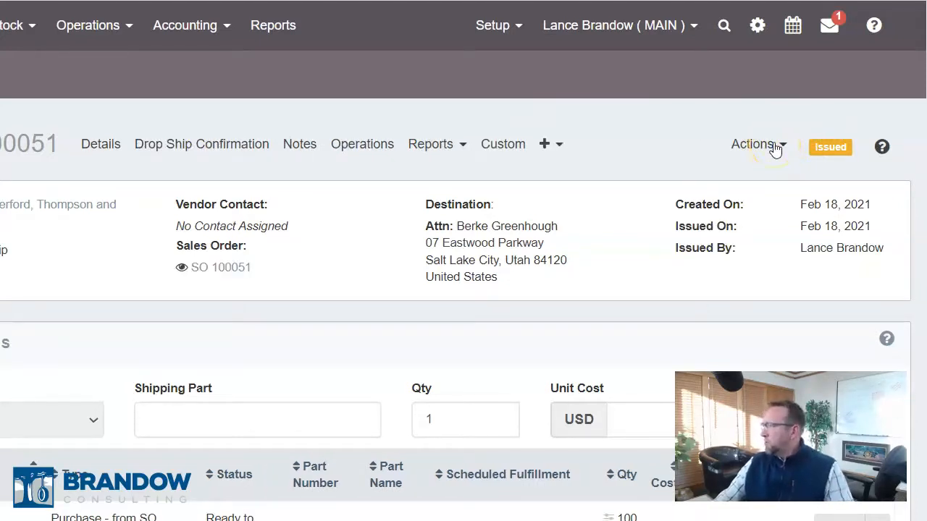
click(774, 147)
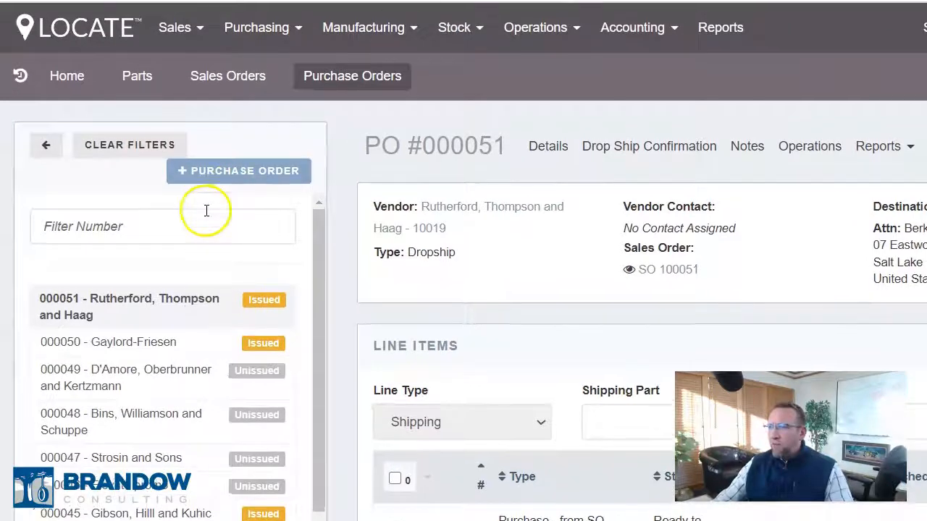
Find the Resupply purchase order for Rempel, Bartell and Moore by number, issue it, and show its available actions for comparison.
click(211, 217)
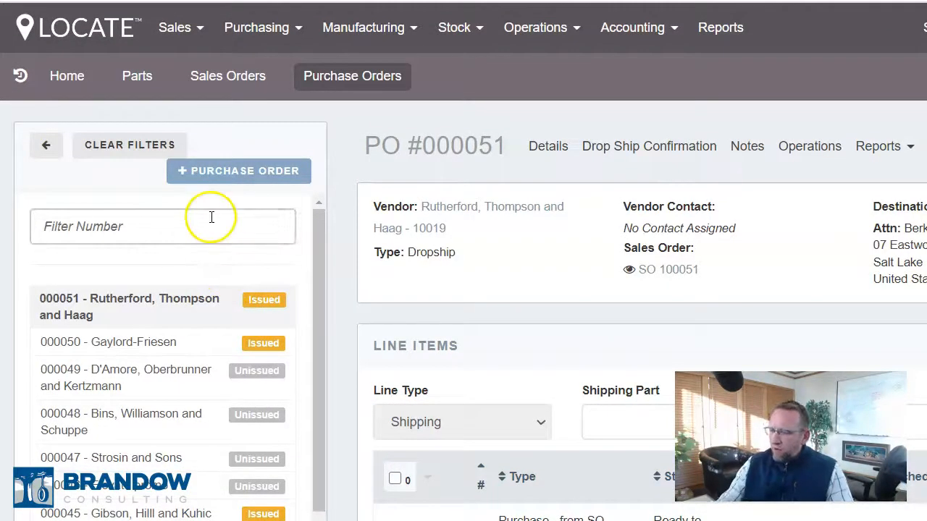
text(30)
click(118, 305)
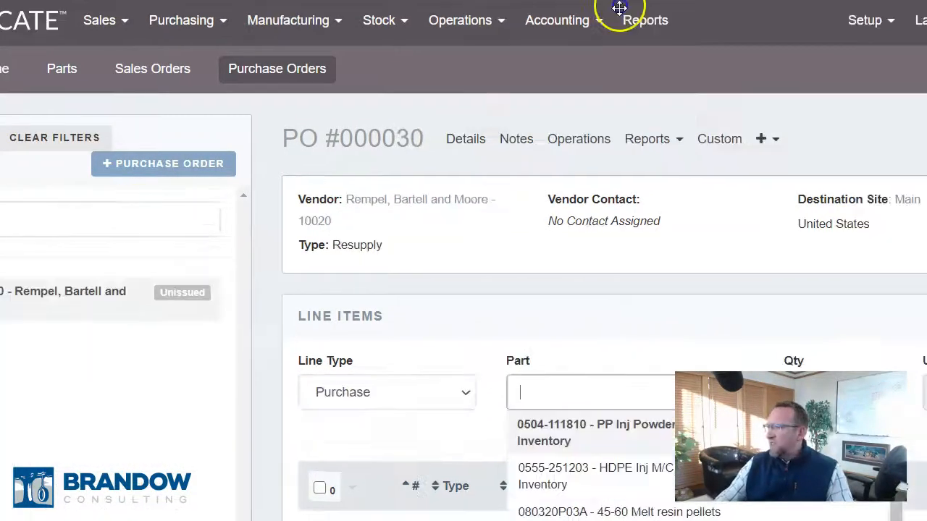
click(844, 114)
click(778, 111)
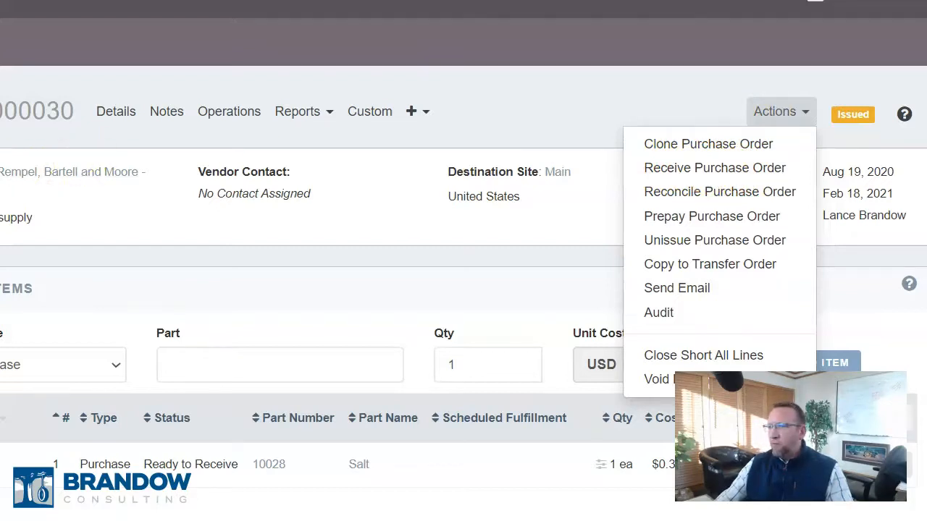
Return to the Rutherford, Thompson and Haag purchase order, review its available actions, and open its drop ship confirmation.
key(alt+Left)
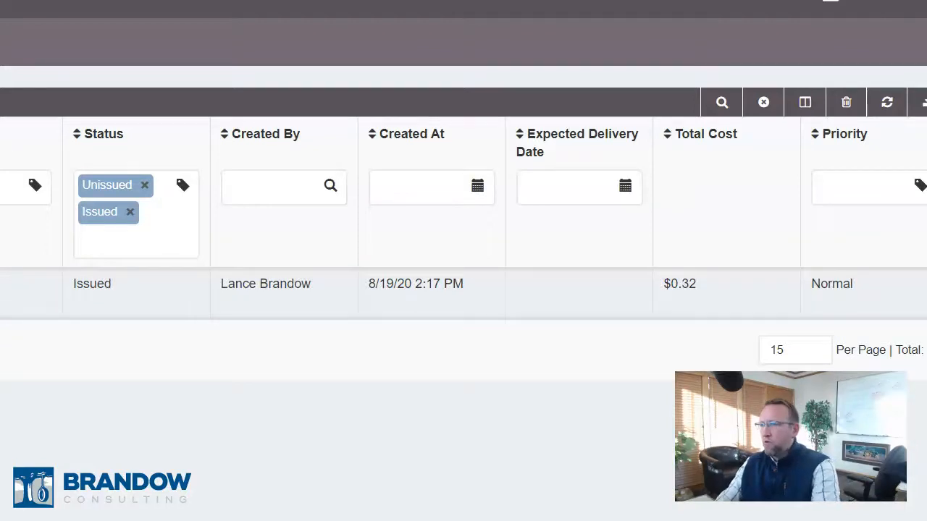
click(393, 434)
click(795, 99)
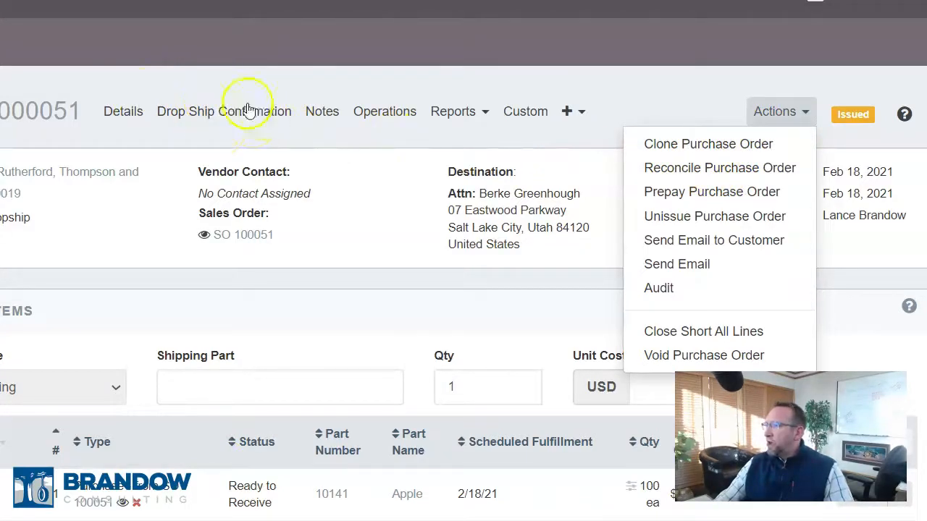
key(Escape)
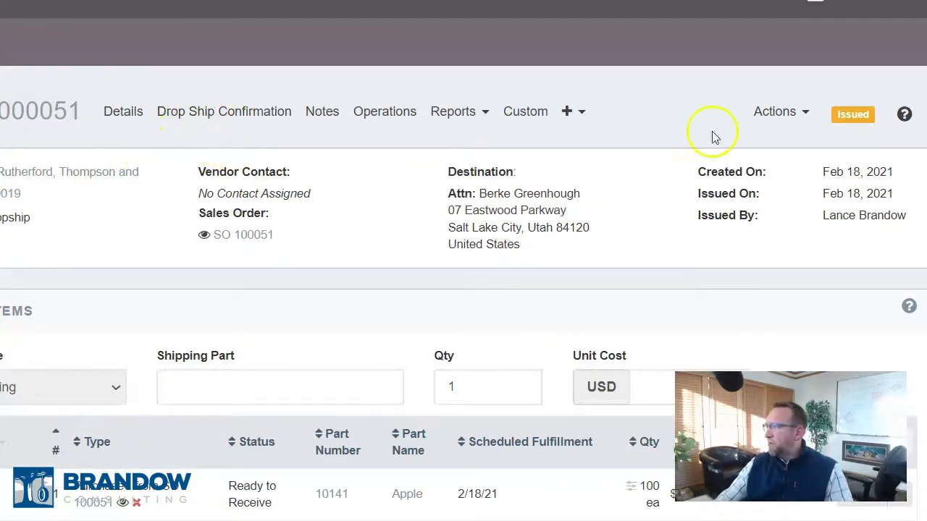
click(780, 110)
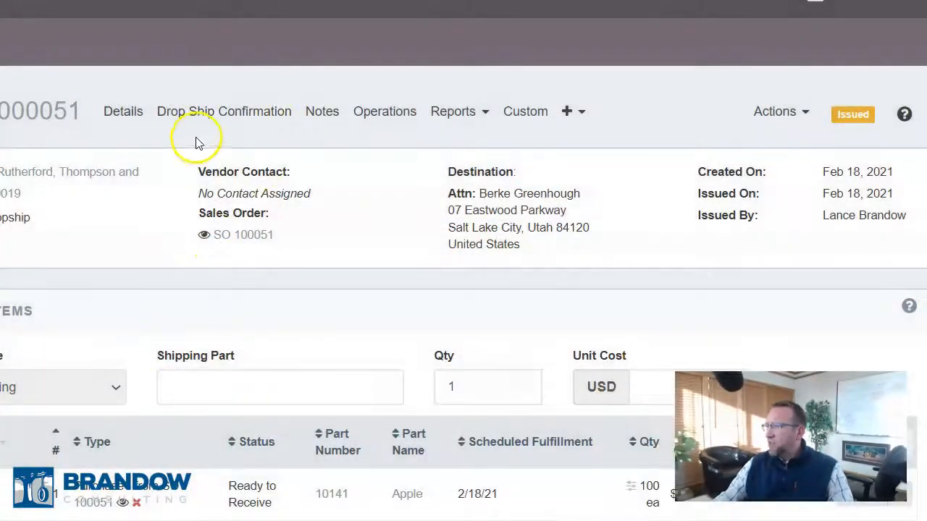
click(209, 120)
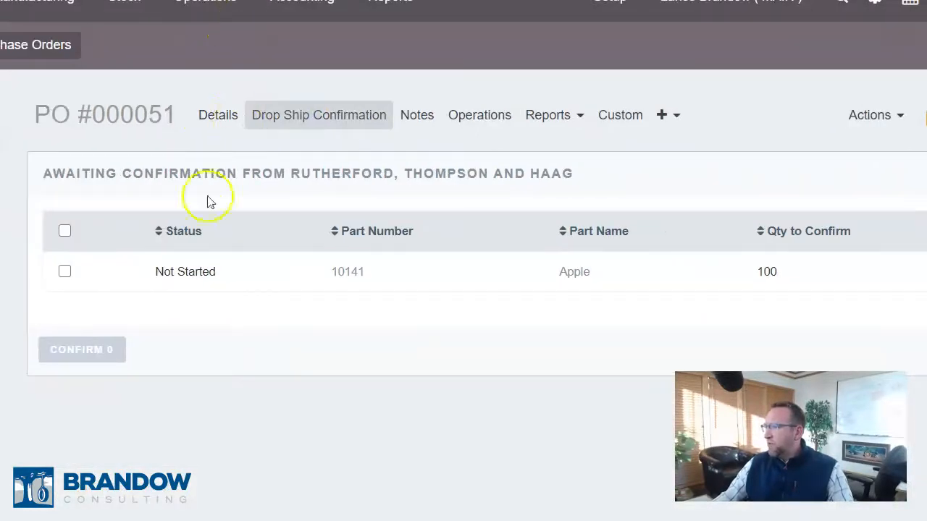
Select part 10141 (Apple) awaiting vendor confirmation and create a drop ship confirmation for that line.
click(66, 272)
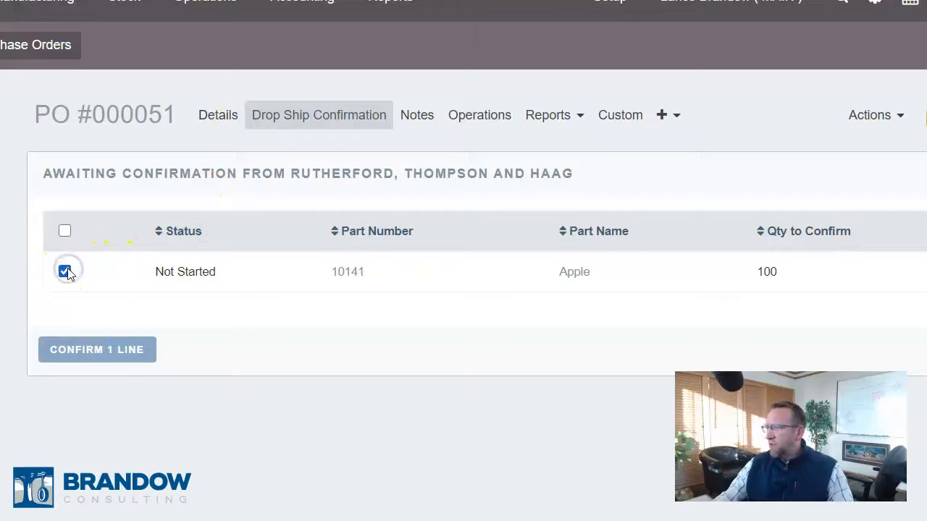
click(87, 353)
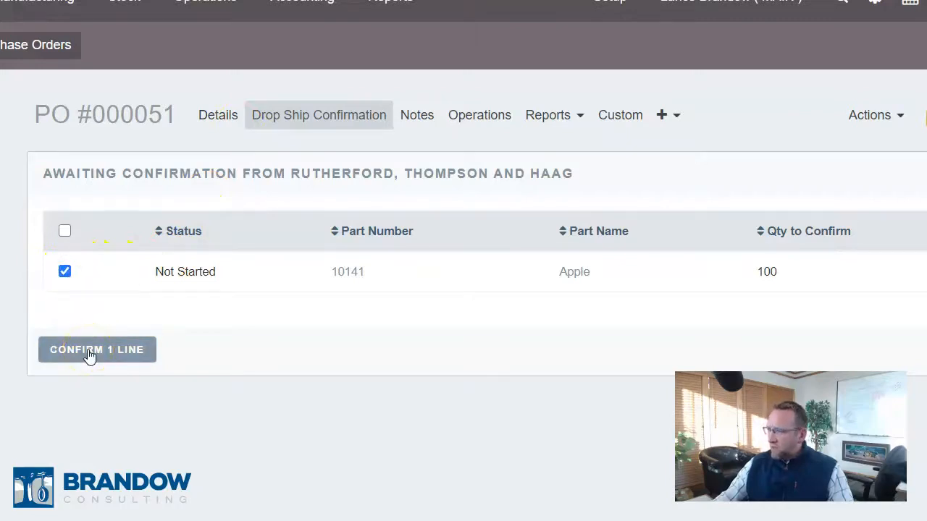
click(89, 352)
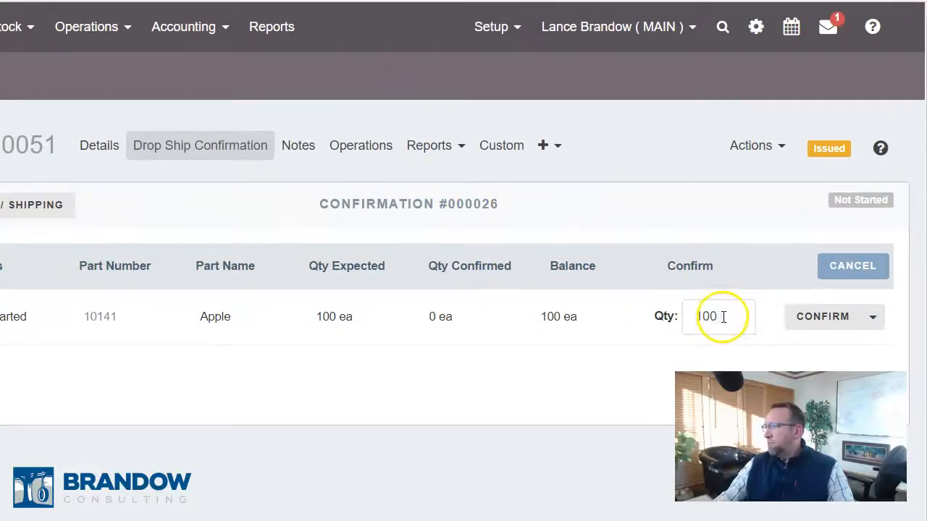
Confirm a quantity of 100 for the Apple line and finish its drop ship confirmation.
click(873, 322)
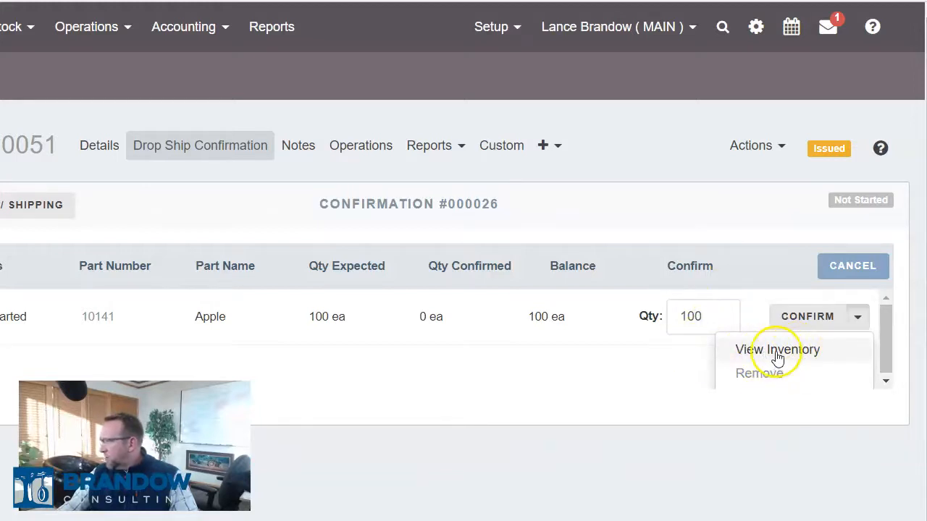
click(806, 319)
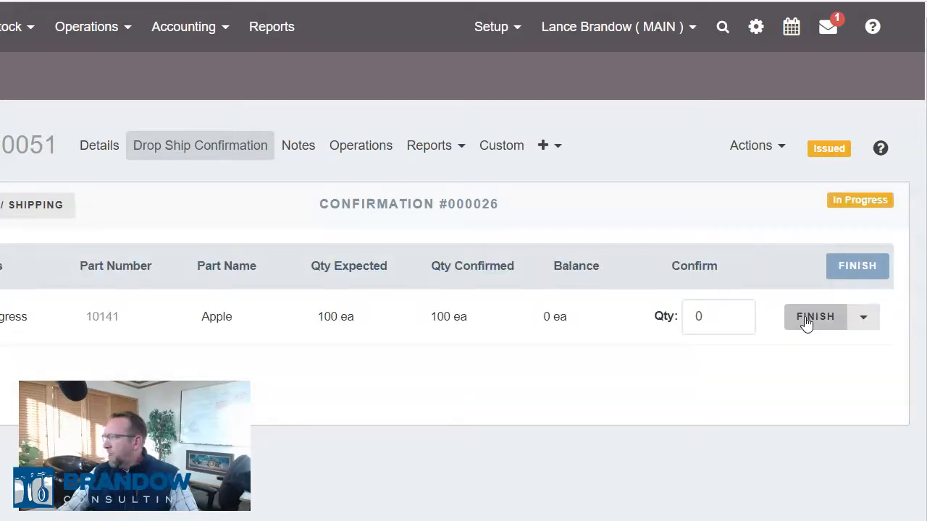
click(728, 316)
text(100)
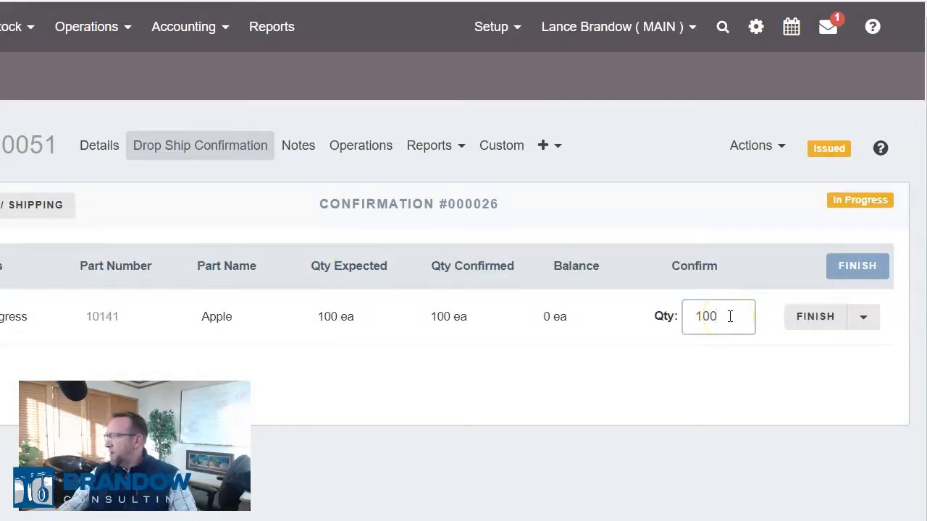
click(815, 317)
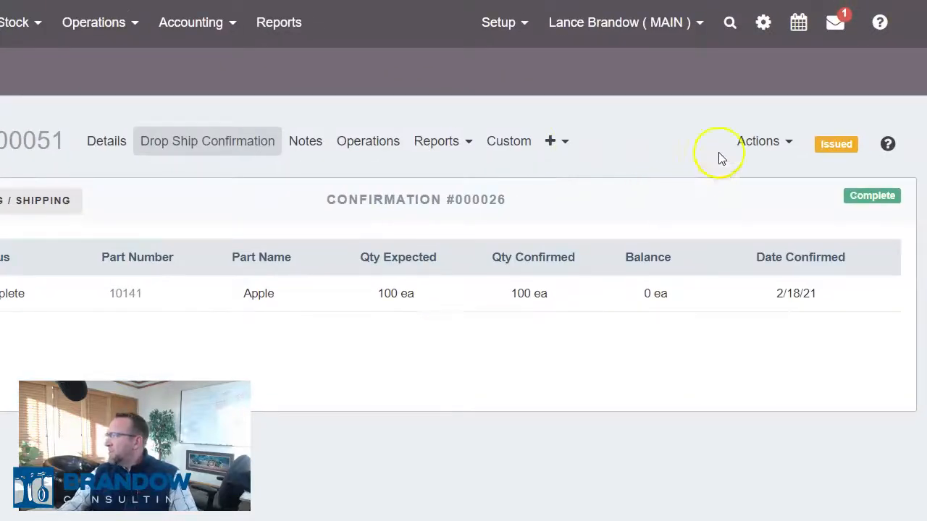
Start a reconcile from the Rutherford, Thompson and Haag purchase order and look over its bill details and lines.
click(749, 147)
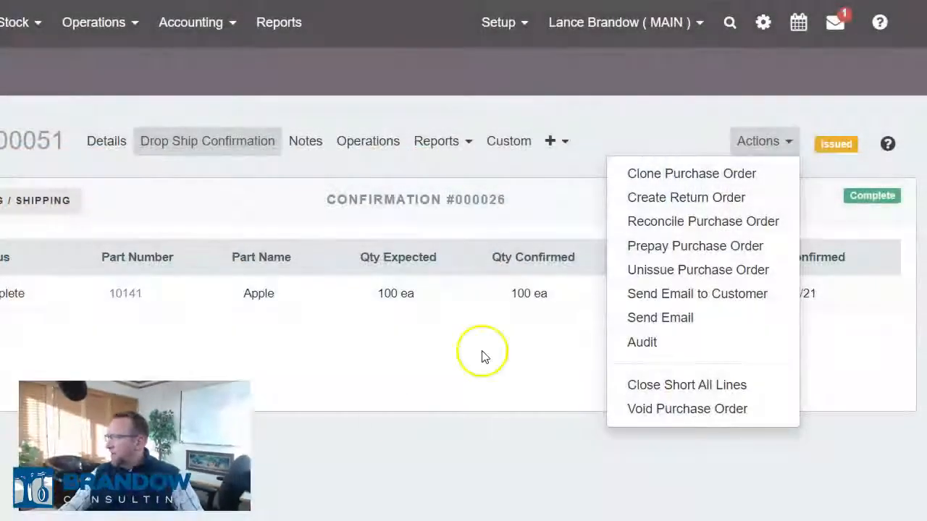
click(712, 223)
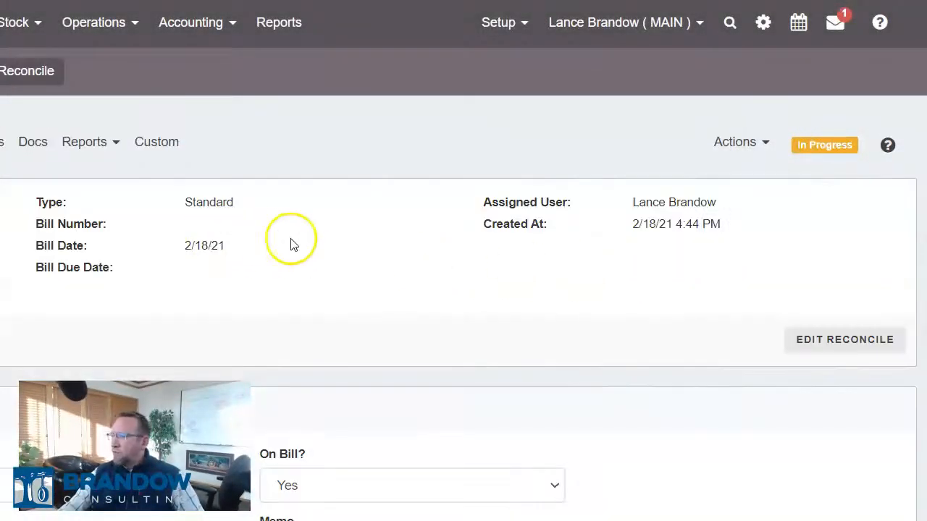
scroll(464, 261, down, 6)
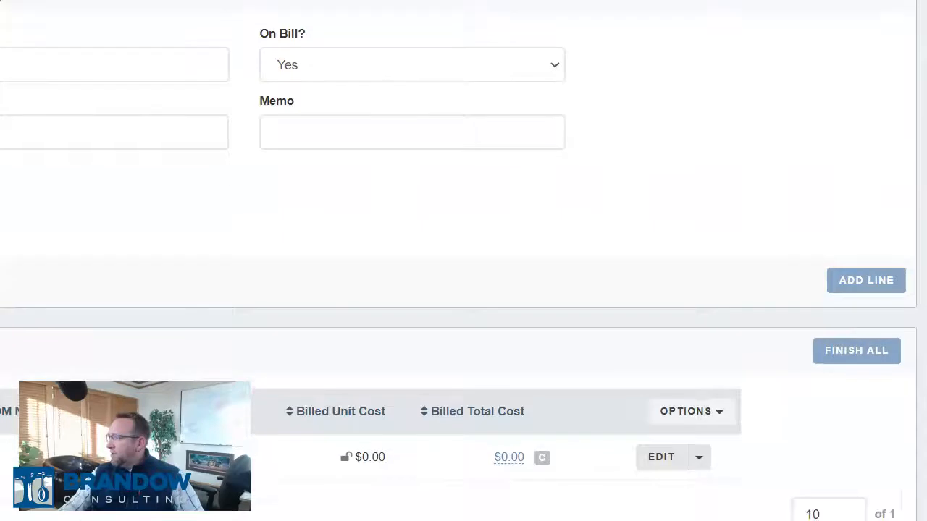
scroll(463, 261, up, 6)
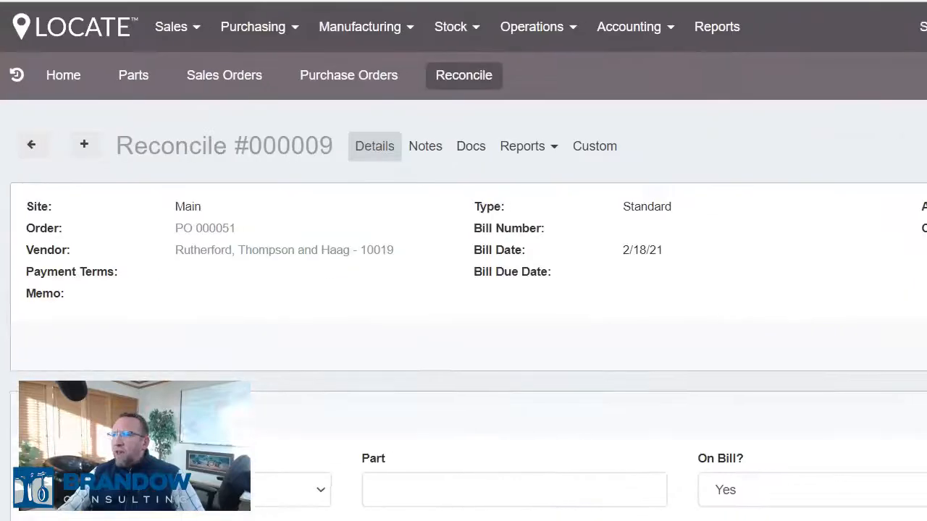
Return to the originating drop ship sales order, check its status, and examine its operations records.
click(238, 72)
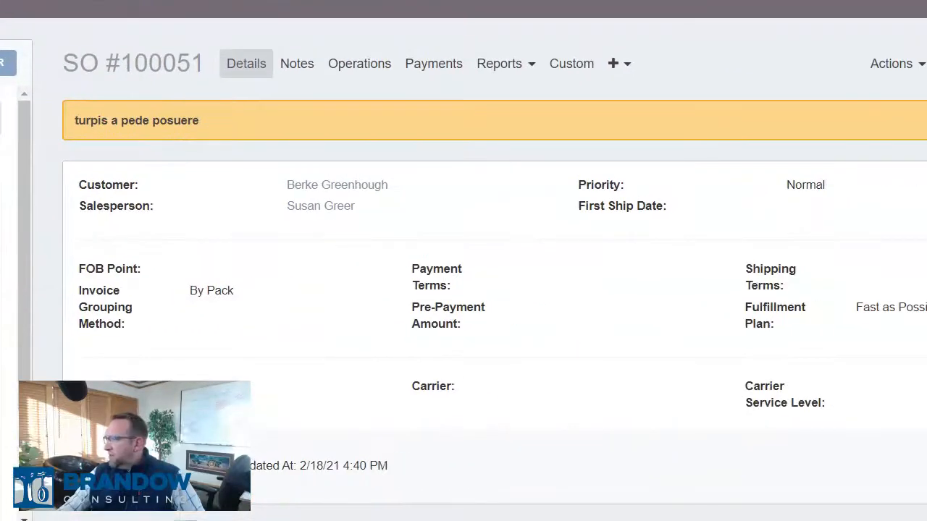
click(191, 70)
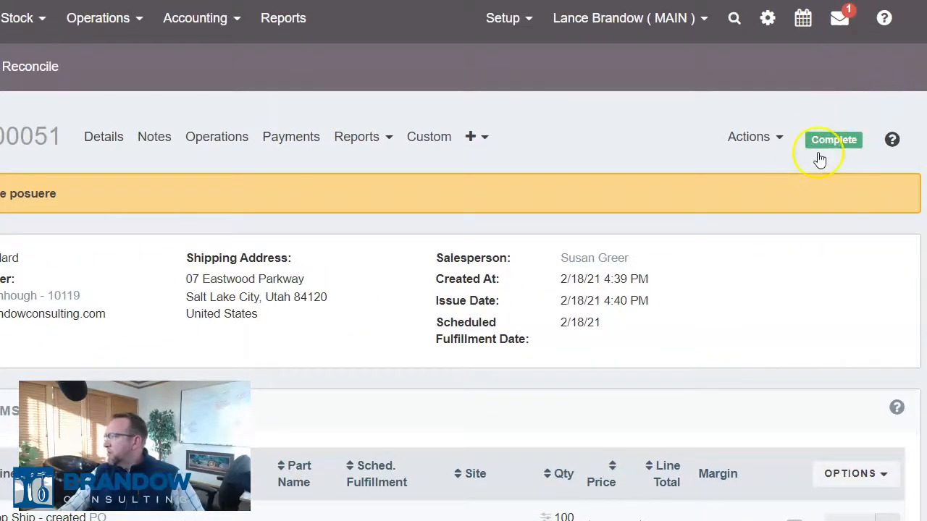
click(836, 142)
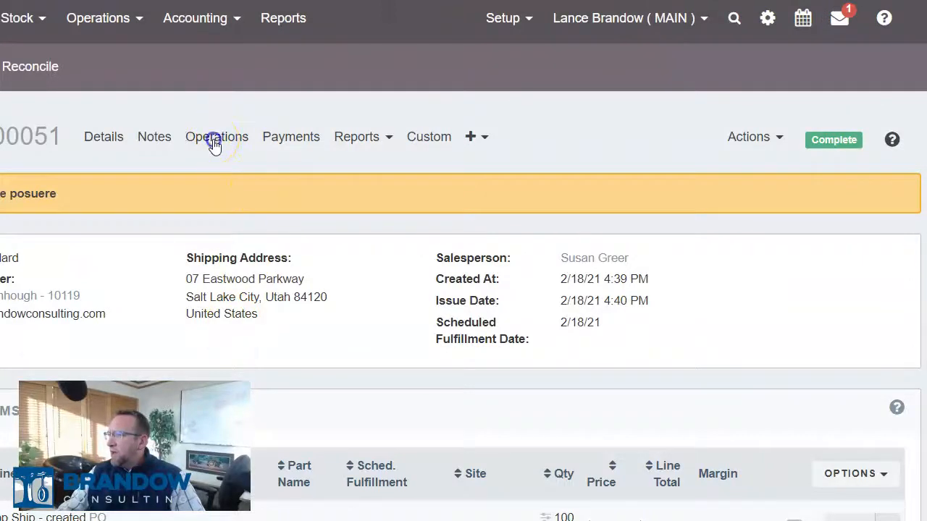
click(214, 139)
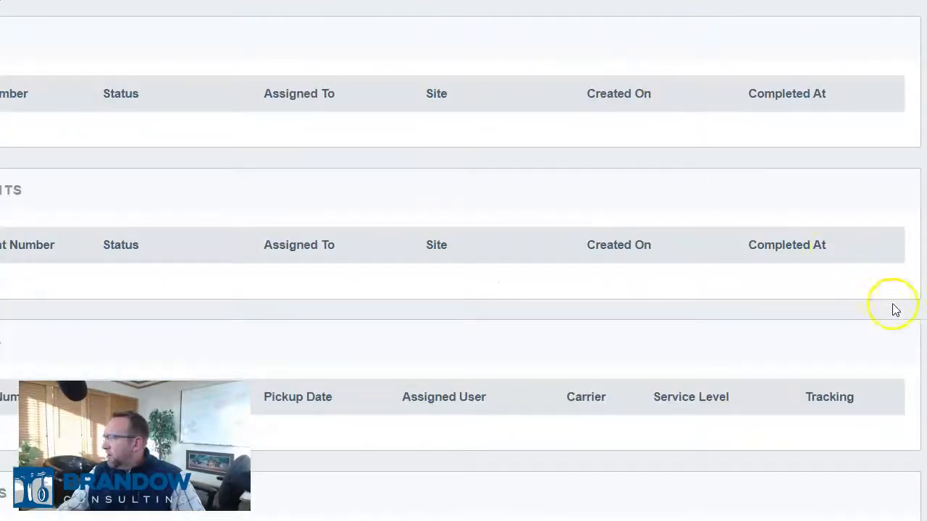
scroll(463, 261, up, 3)
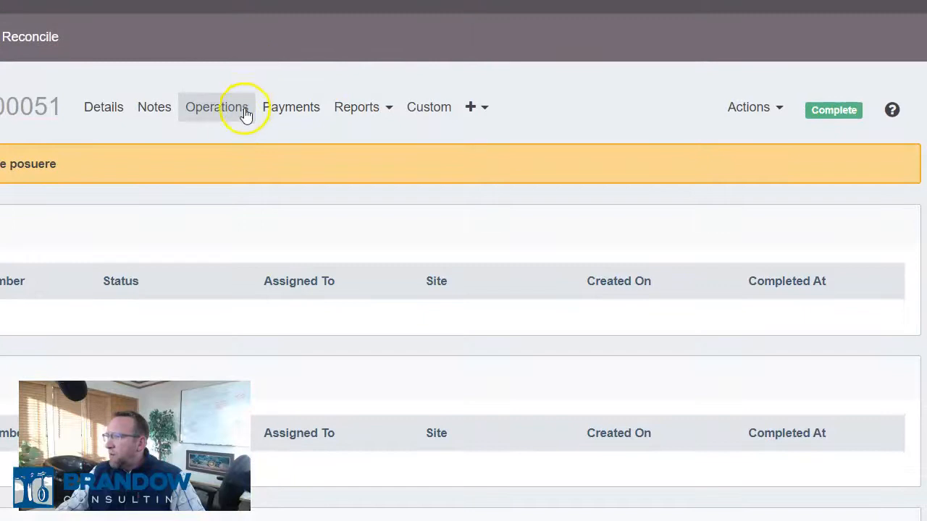
scroll(914, 395, down, 3)
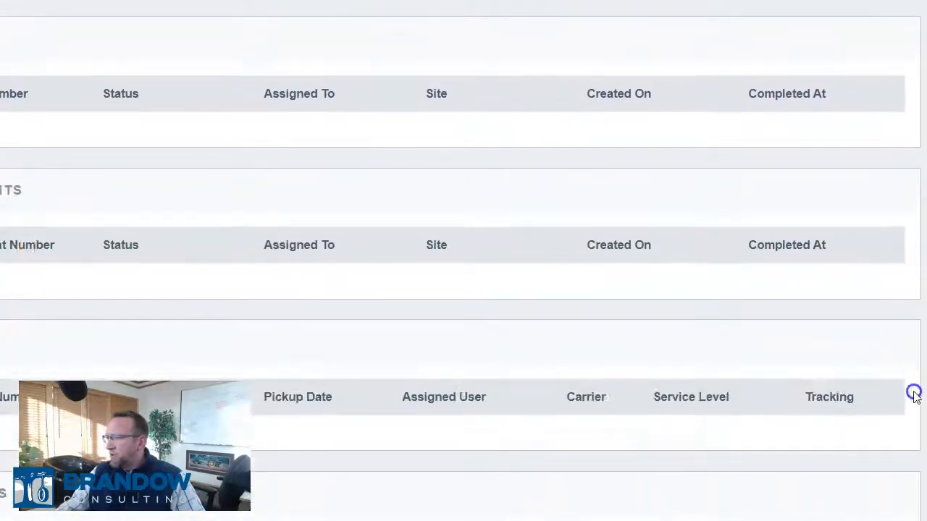